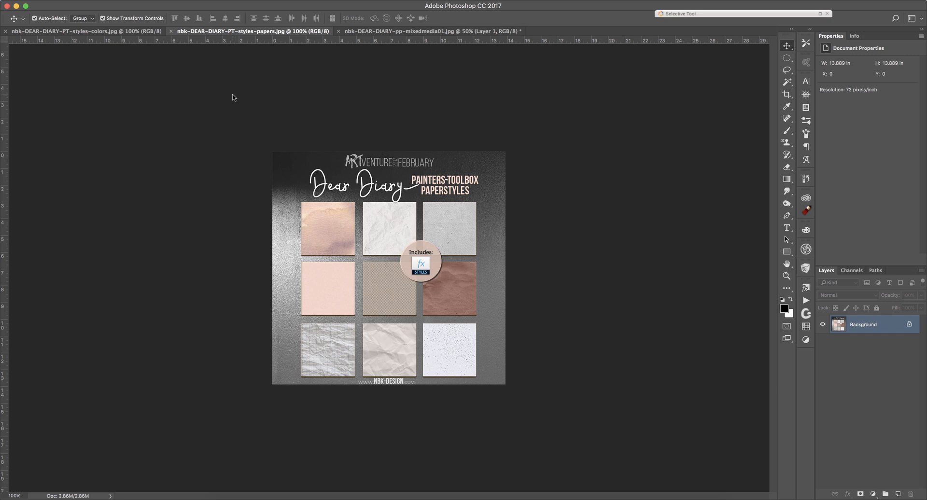
Look over the color and pattern styles preview and the mixed-media document, ending on the paper styles preview
click(147, 33)
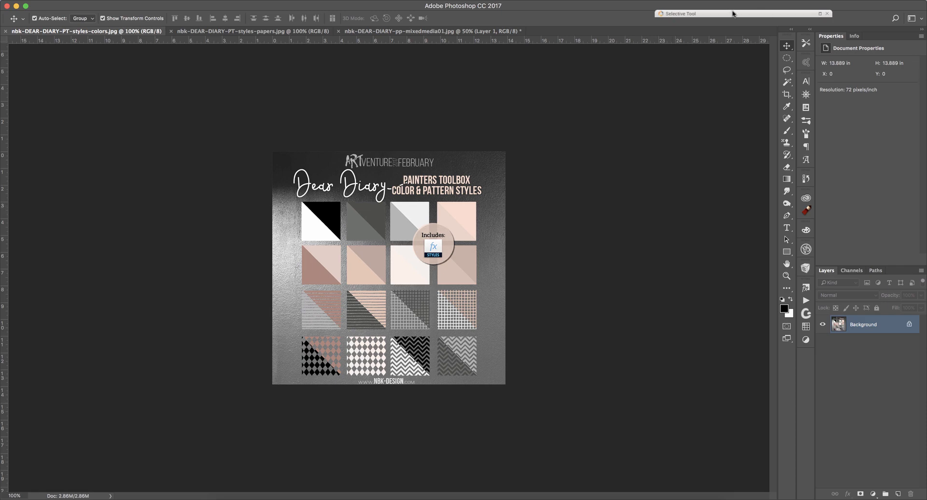
click(450, 32)
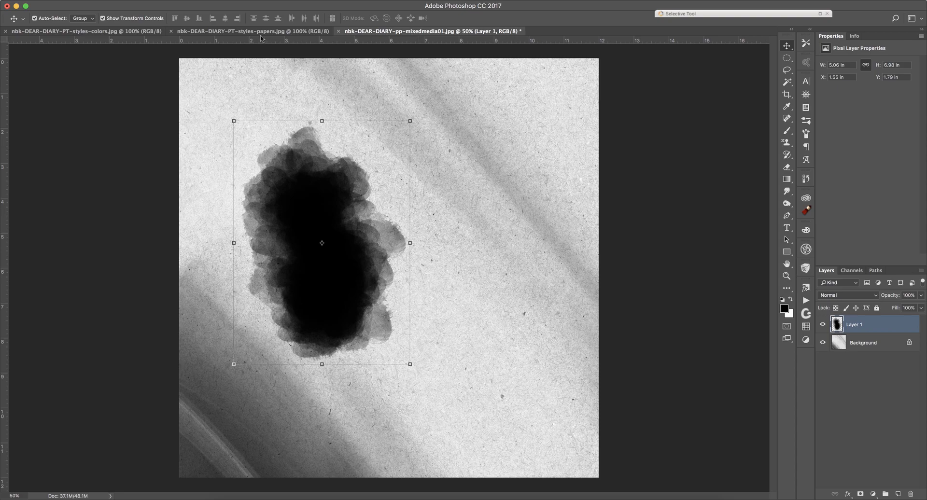
click(270, 31)
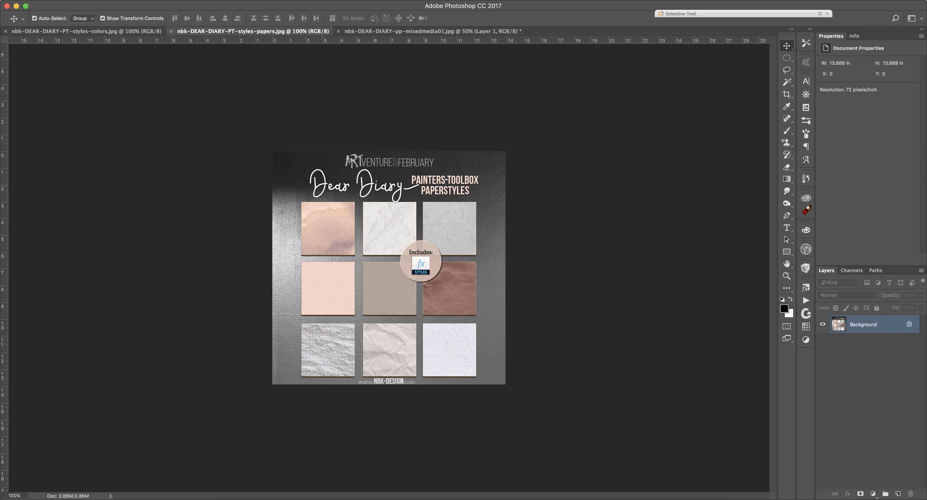
Browse the installed layer styles for the Dear Diary texture and Glam sets
click(806, 288)
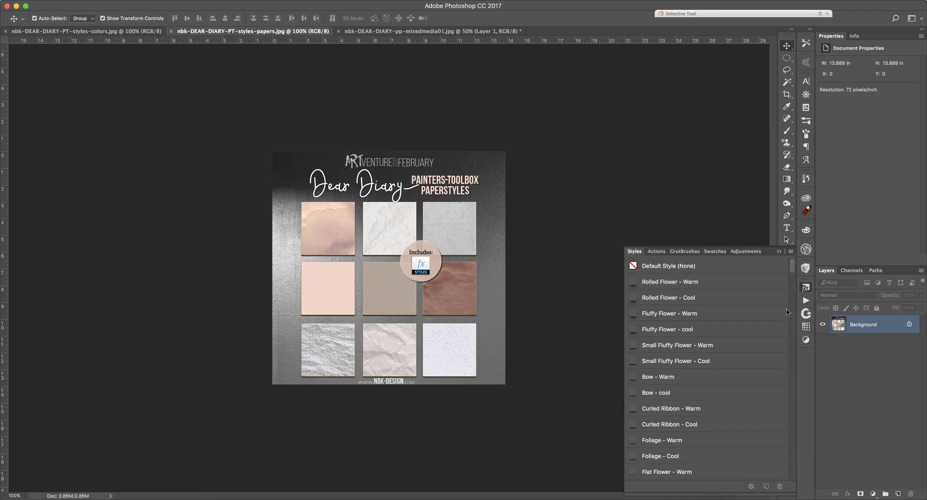
scroll(783, 333, down, 10)
scroll(783, 333, down, 15)
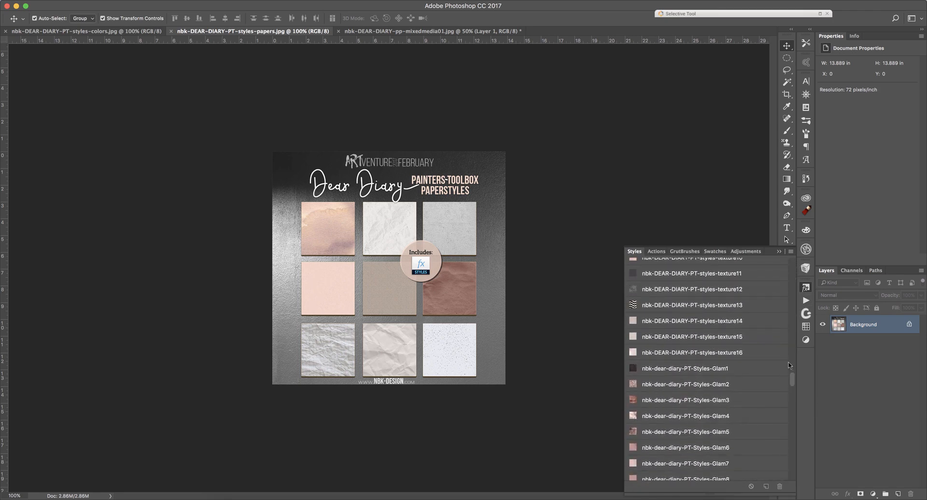
drag(794, 379, 795, 392)
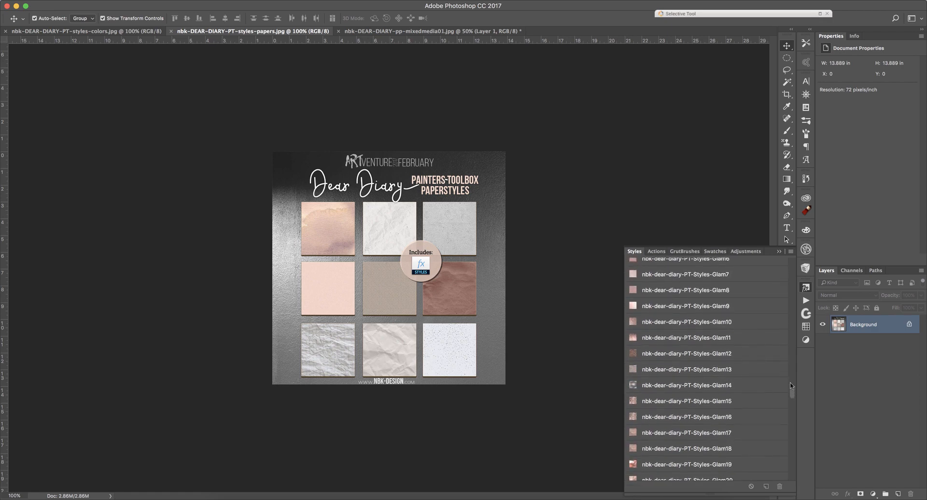
click(779, 251)
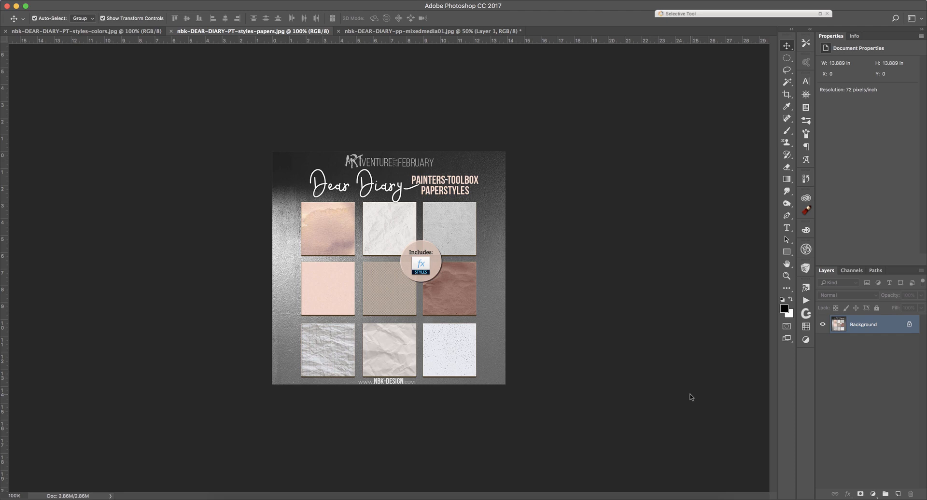
click(806, 288)
mouse_move(792, 391)
mouse_down()
mouse_move(788, 410)
mouse_move(790, 380)
mouse_up()
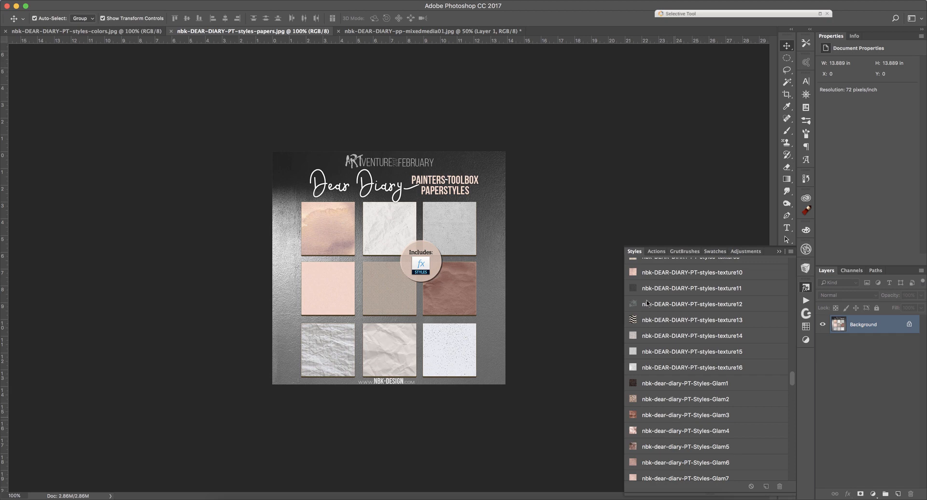
click(779, 251)
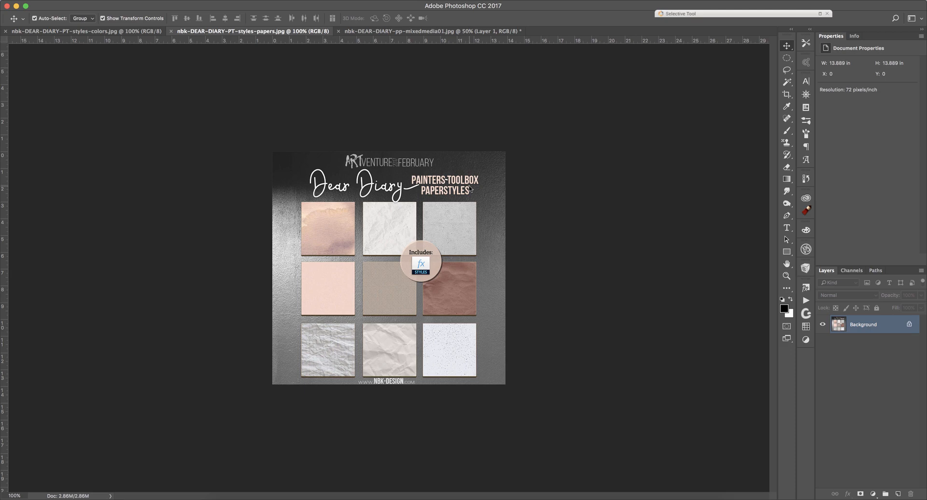
Switch to nbk-DEAR-DIARY-pp-mixedmedia01.jpg and apply the first, grey-striped nbk-dear-diary-PT-pattern style to Layer 1
click(484, 33)
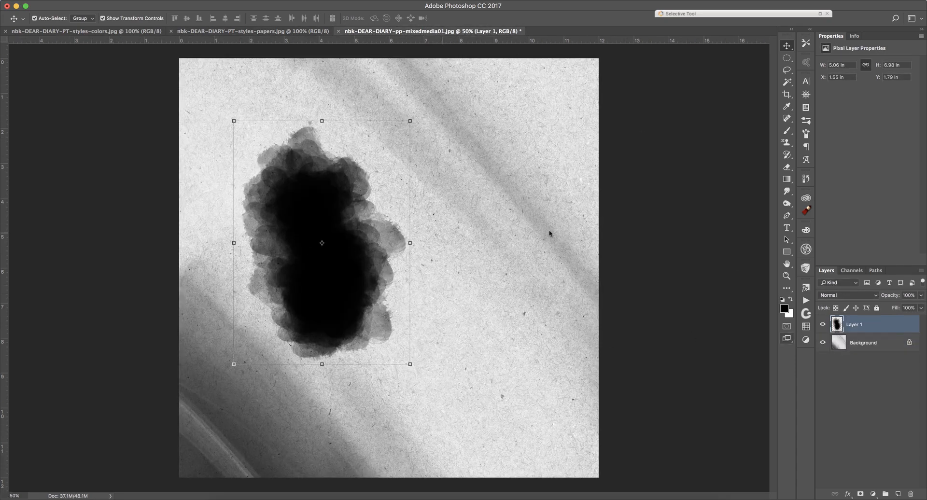
click(806, 288)
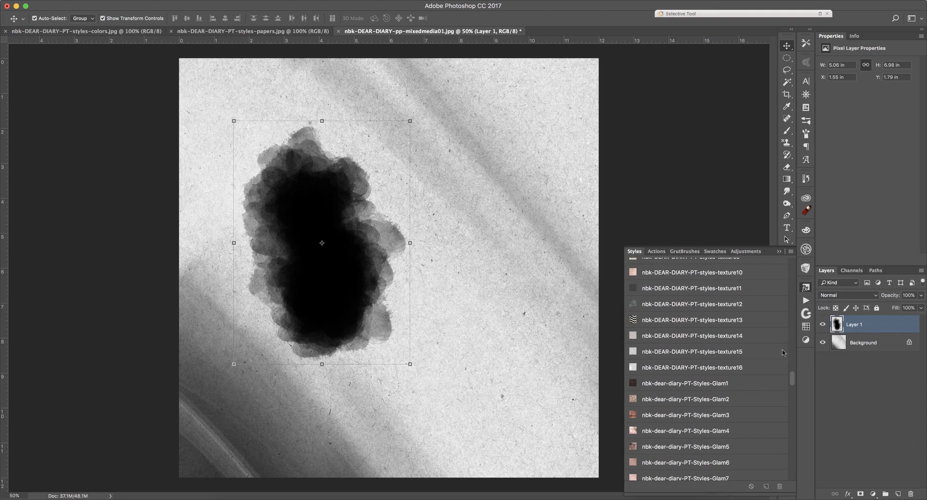
drag(792, 380, 787, 348)
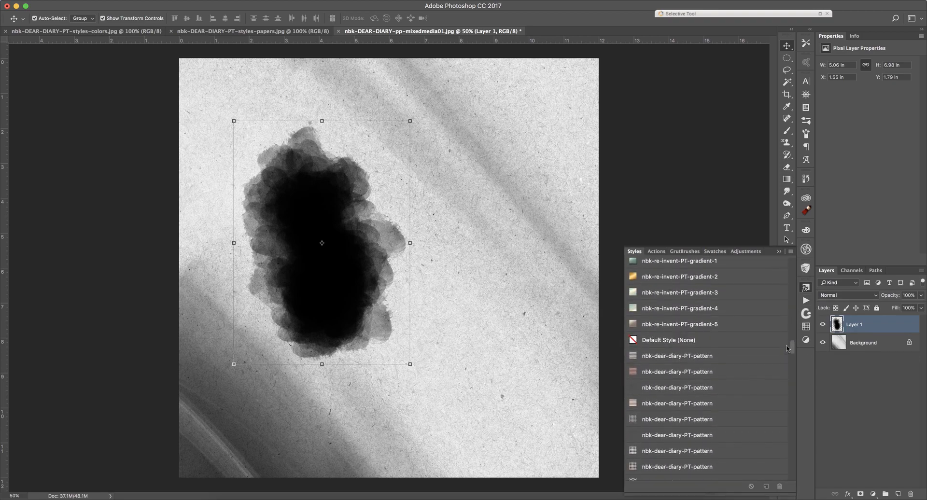
click(707, 357)
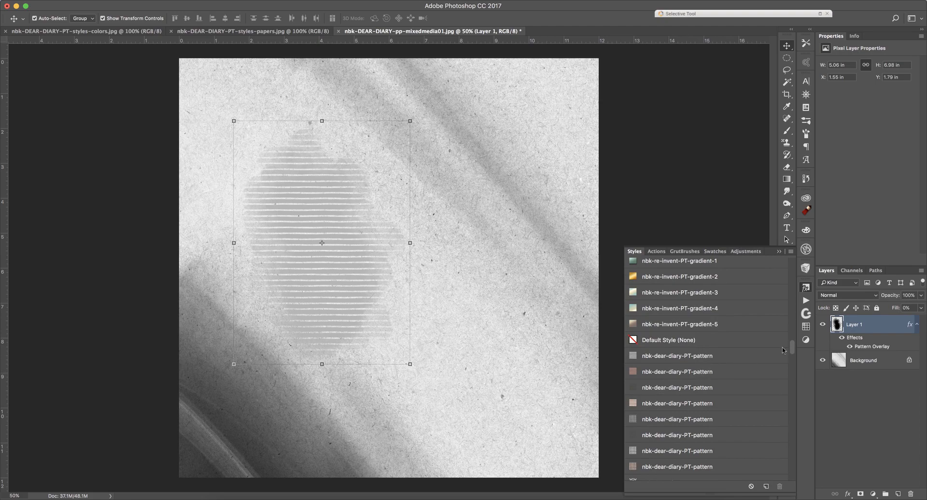
Try the grid and chevron nbk-dear-diary-PT-pattern styles on Layer 1, ending with the black chevron
drag(792, 350, 792, 354)
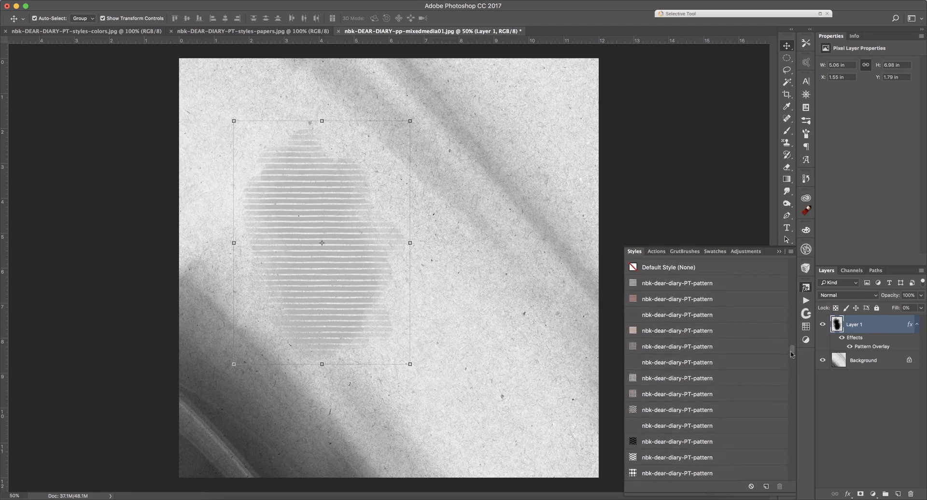
click(691, 357)
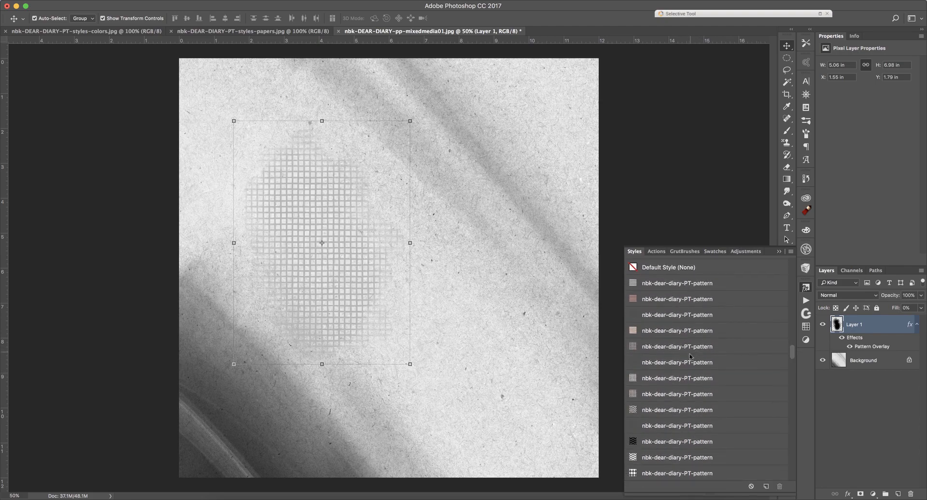
click(675, 378)
click(664, 397)
click(665, 414)
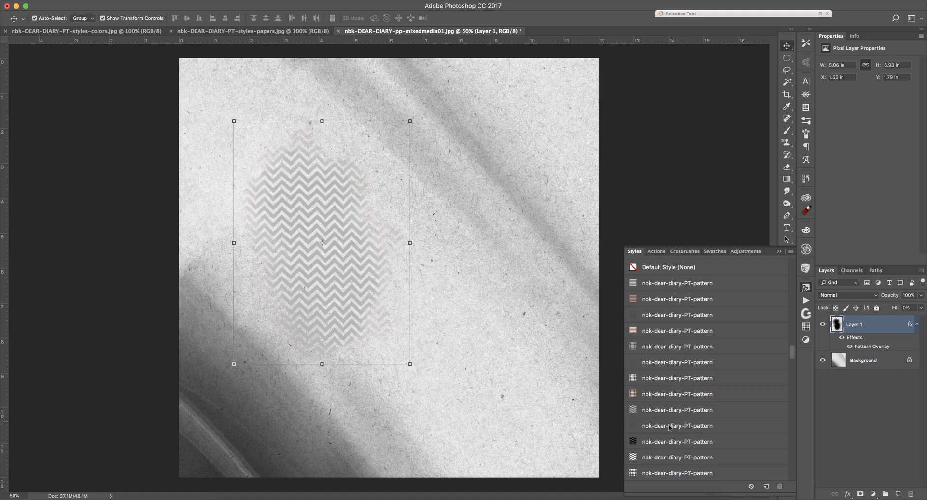
click(666, 428)
click(668, 443)
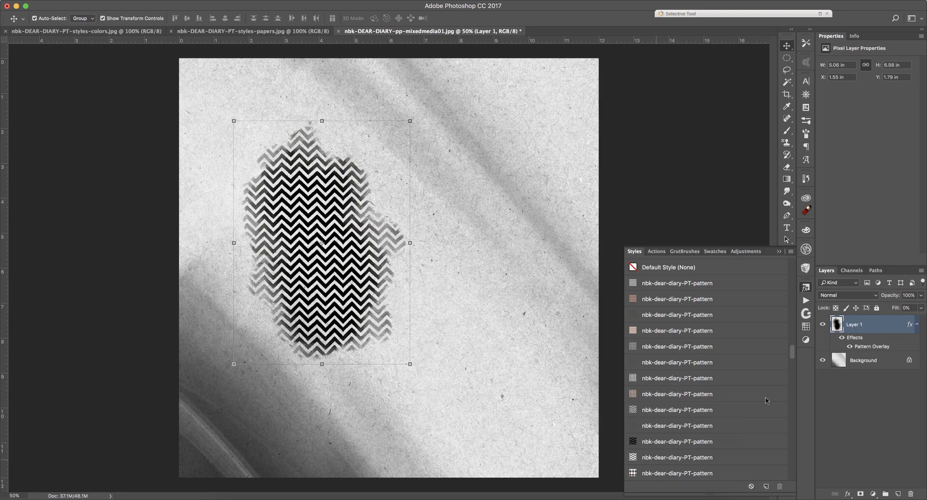
Try the white chevron and the pale pink, rose and black diamond nbk-dear-diary-PT-pattern styles on Layer 1
drag(792, 357, 792, 359)
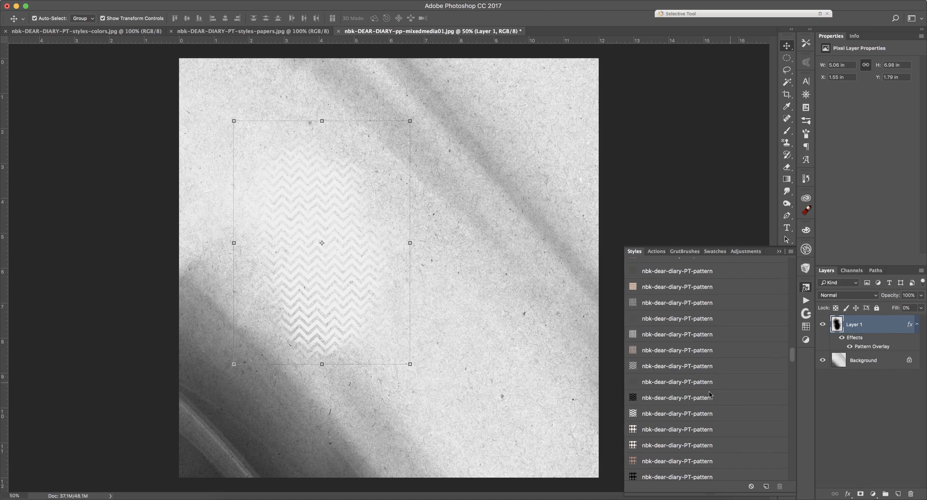
click(674, 432)
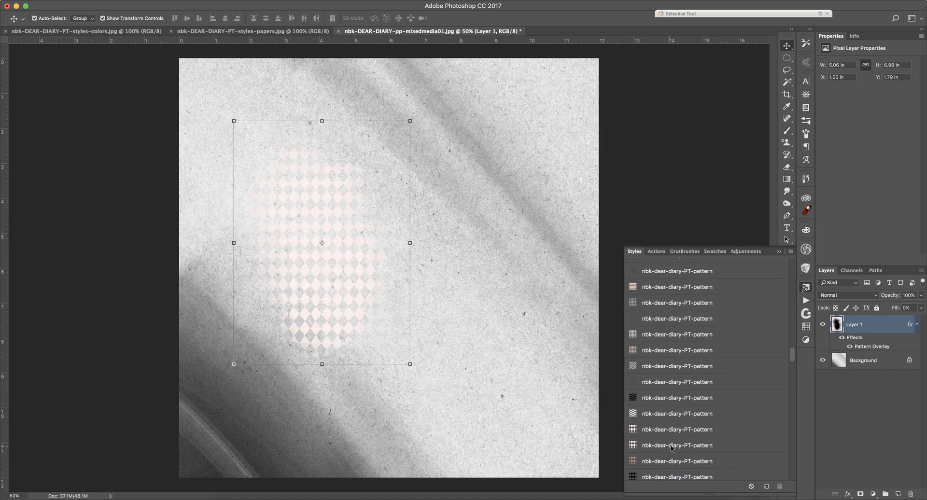
click(676, 462)
drag(793, 357, 792, 365)
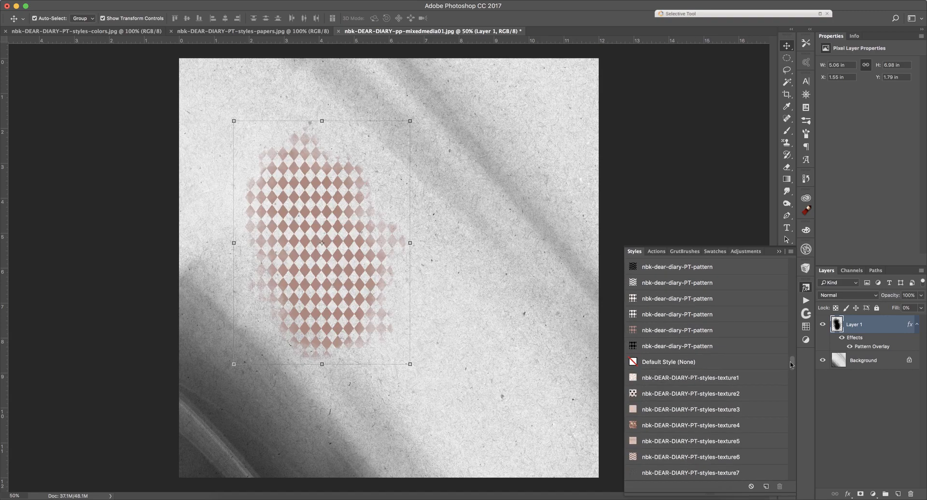
click(679, 350)
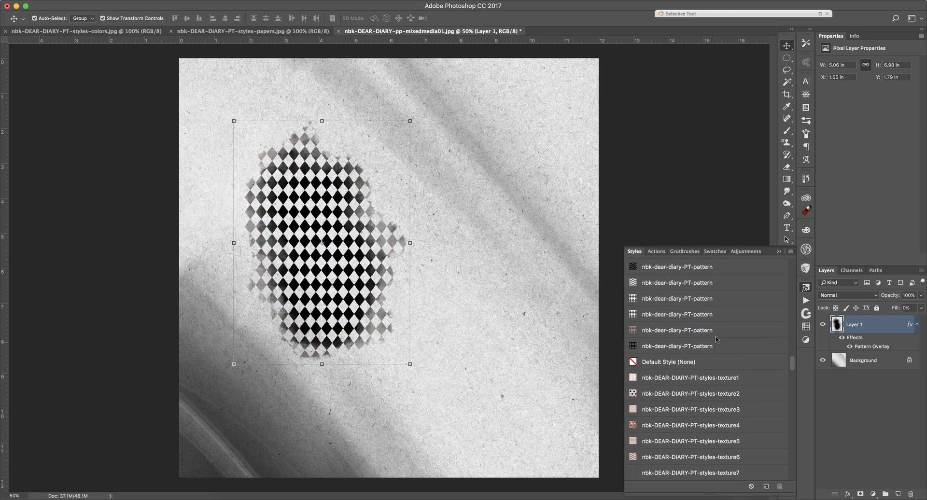
click(675, 330)
click(699, 304)
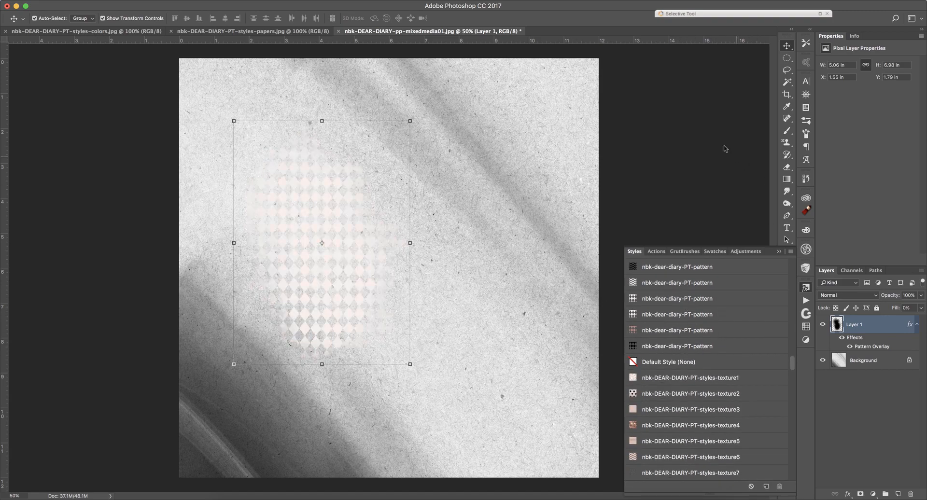
Try the nbk-dear-diary-PT-Paper1 to Paper8 styles on Layer 1 and settle on nbk-dear-diary-PT-Paper9
scroll(792, 365, up, 5)
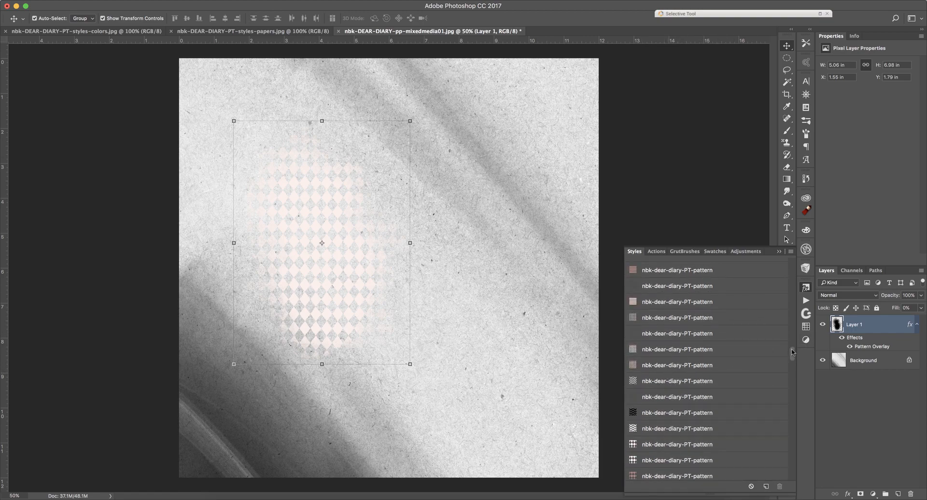
drag(793, 353, 786, 406)
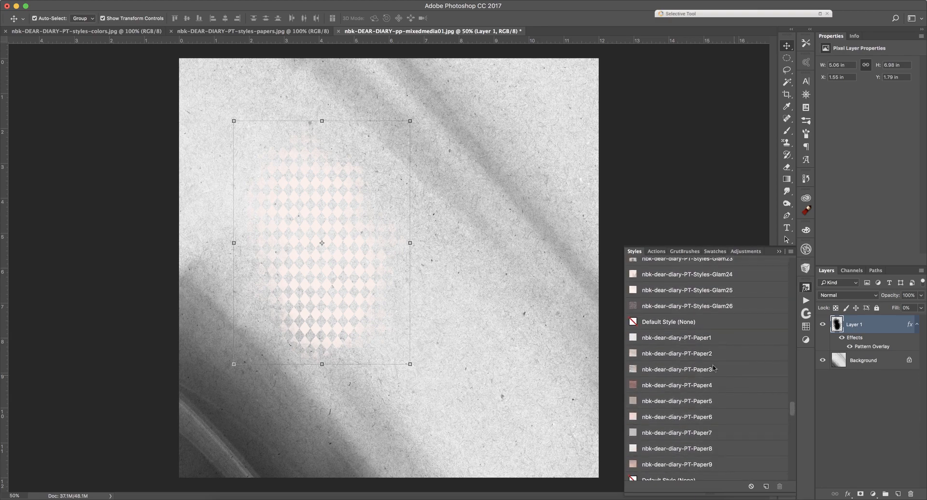
click(694, 338)
click(681, 354)
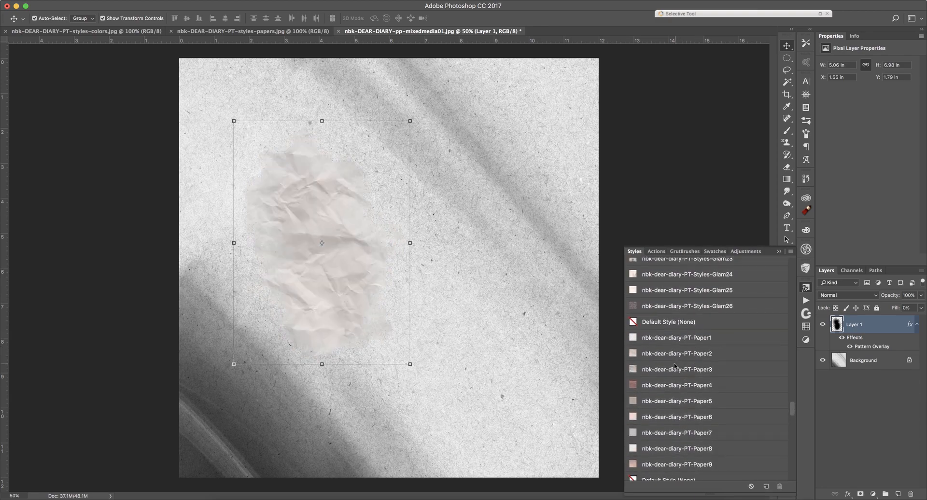
click(673, 370)
click(669, 389)
click(654, 403)
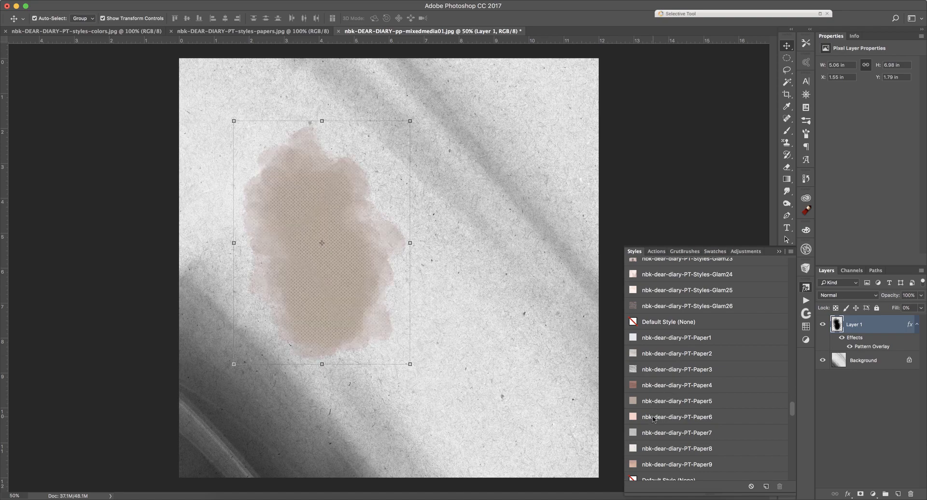
click(655, 419)
click(652, 435)
click(655, 449)
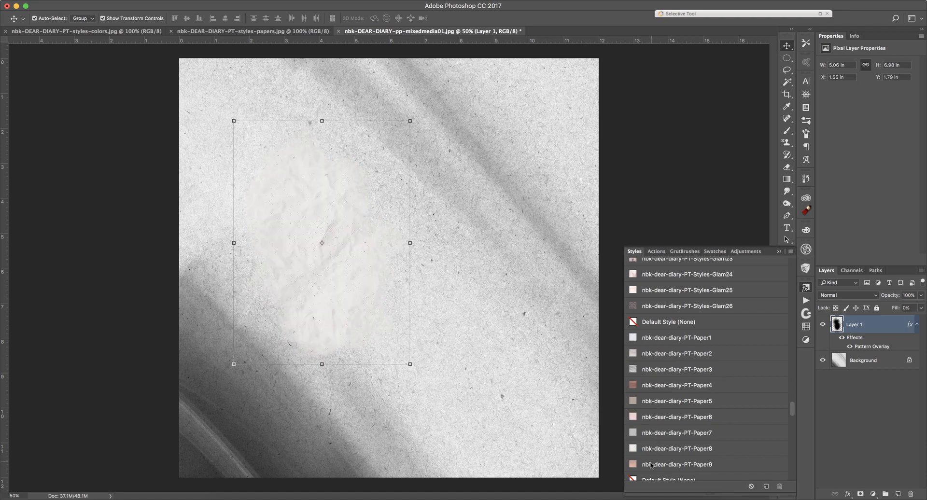
click(655, 465)
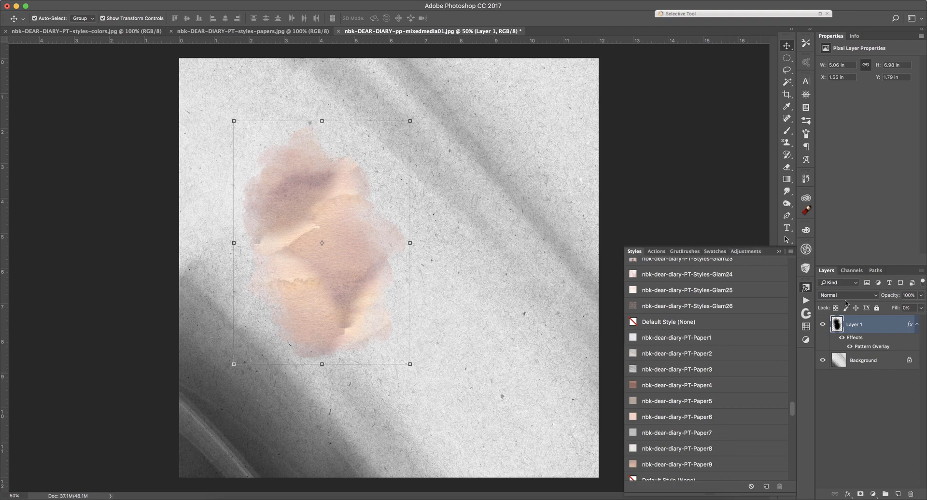
click(779, 252)
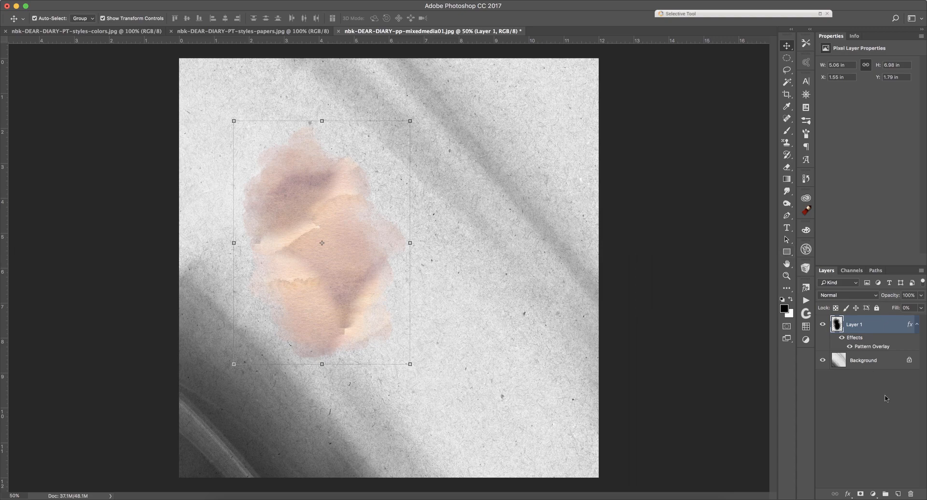
Duplicate Layer 1 and move the copy right and slightly down, to about X 4.14 in, Y 2.33 in
key(super+j)
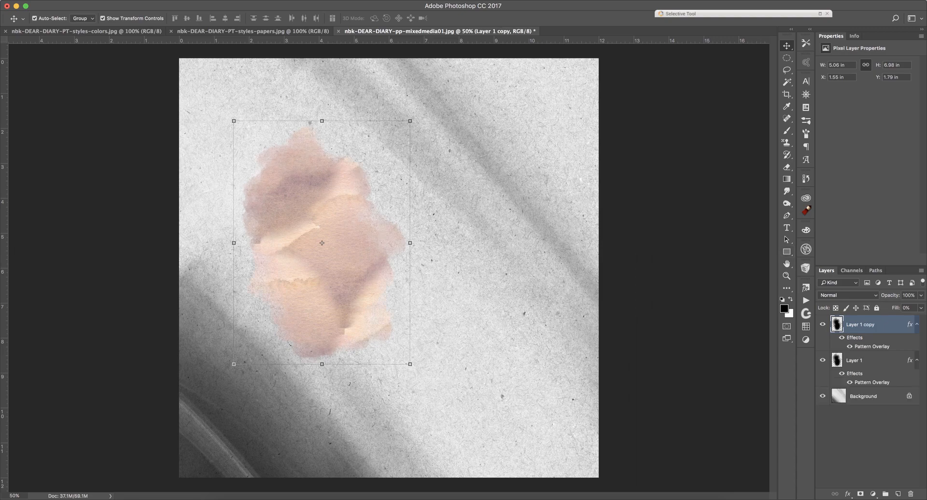
drag(370, 269, 458, 278)
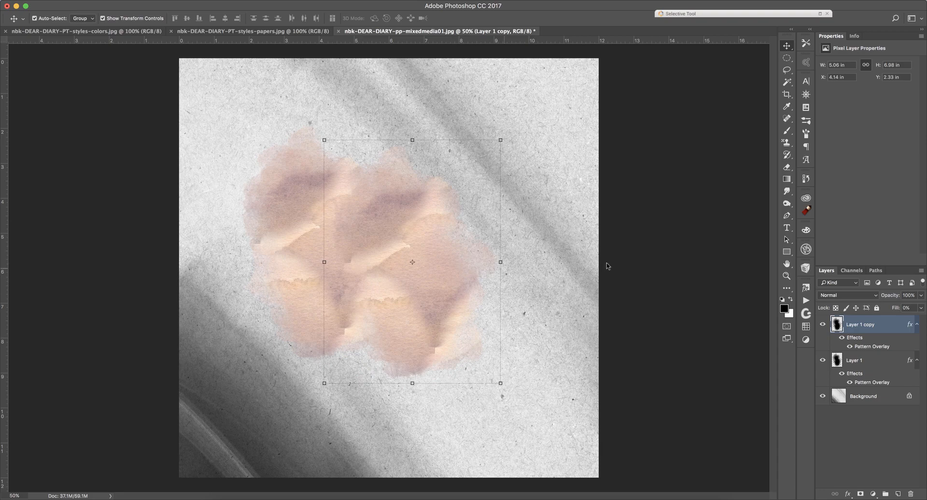
Try the peach grid nbk-dear-diary-PT-pattern style on Layer 1 copy and replace it with the white grid style
click(806, 288)
scroll(788, 372, up, 3)
scroll(788, 373, up, 3)
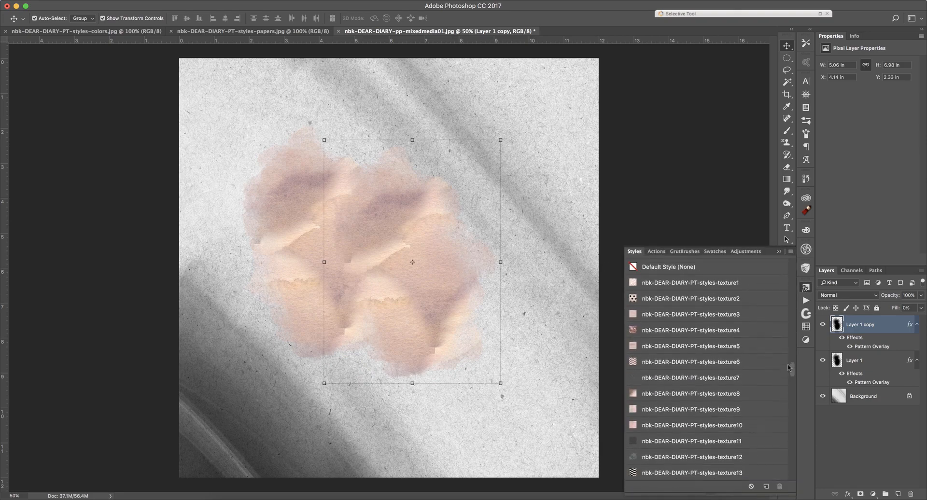
scroll(794, 366, up, 5)
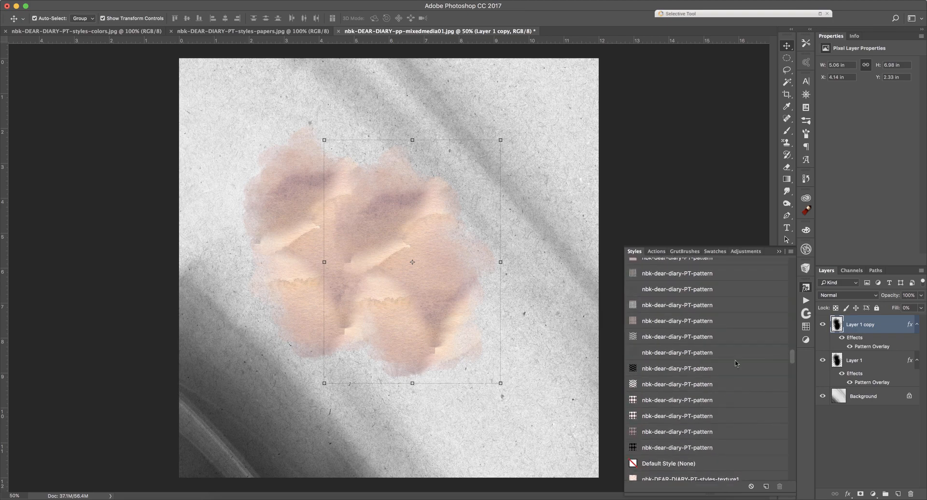
click(659, 322)
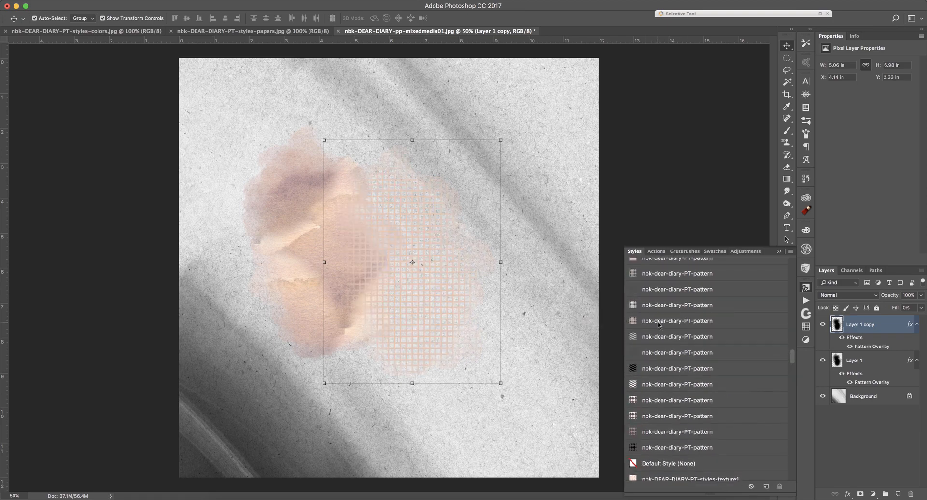
click(650, 307)
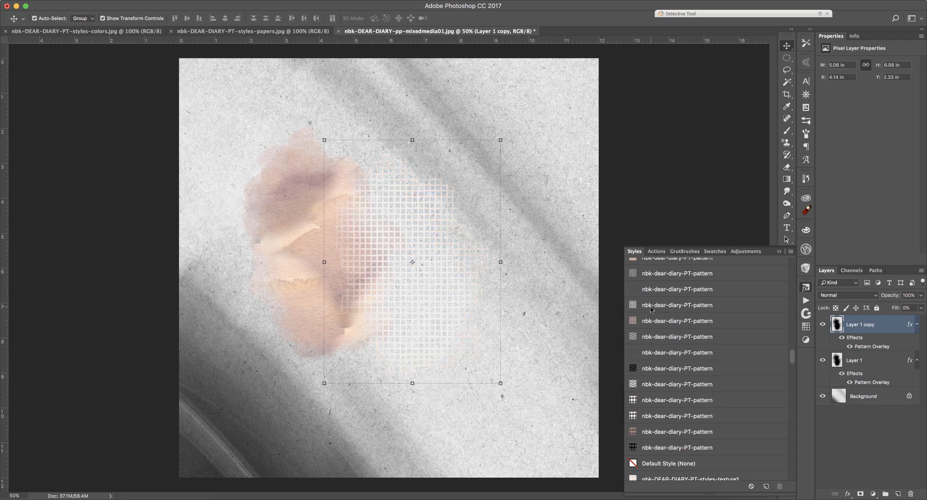
Try the white chevron nbk-dear-diary-PT-pattern style on Layer 1 copy and settle on the black diamond style
click(649, 386)
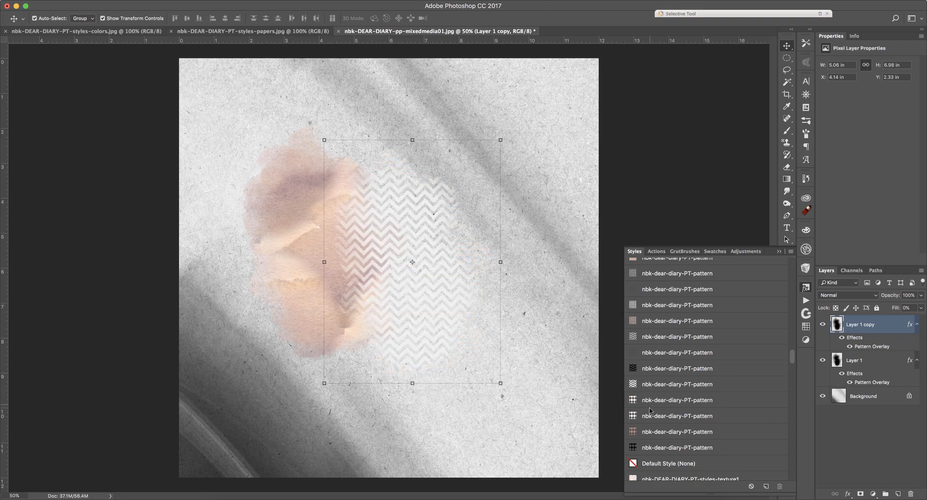
click(646, 447)
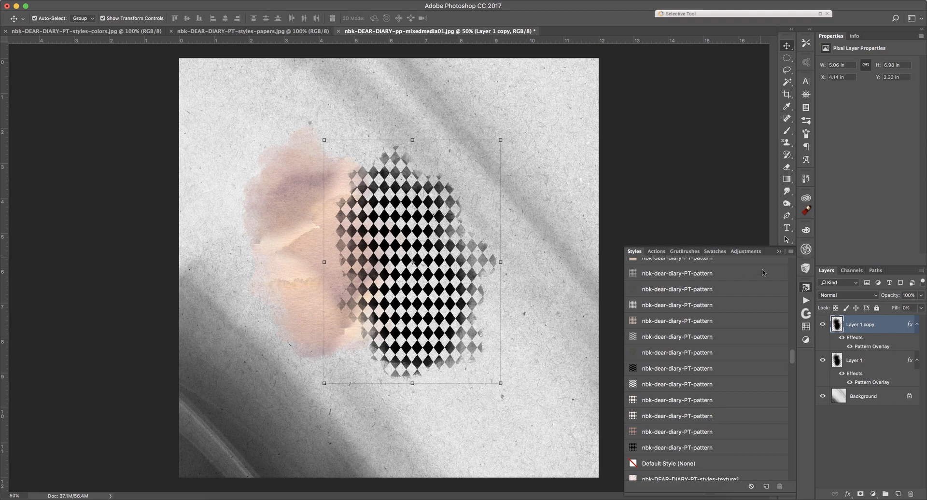
click(779, 252)
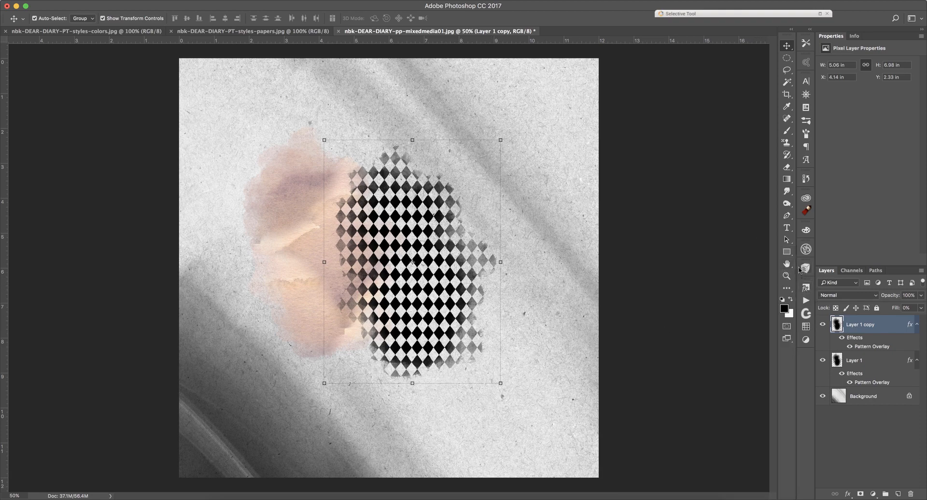
Pick the rounded 800 px watercolor brush from nbk-dear-diary and paint a curved stroke around the diamond patch's lower right edge on a new layer
click(805, 298)
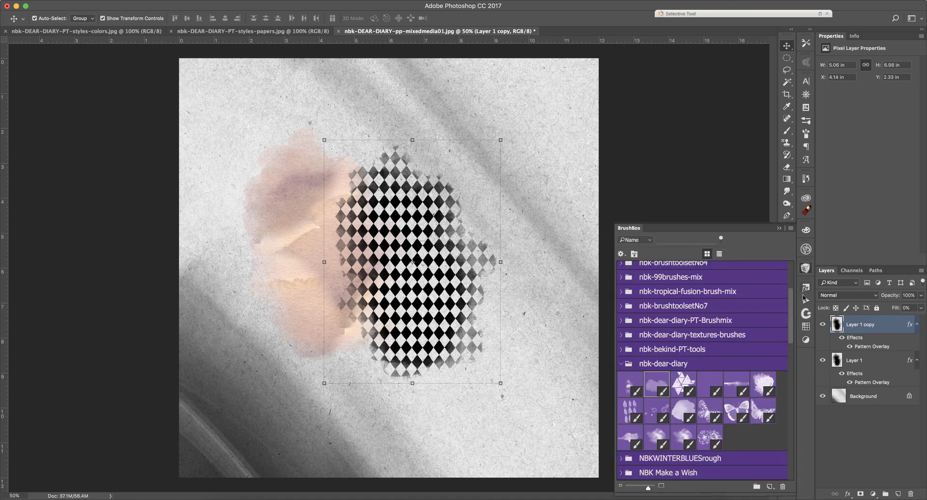
click(763, 384)
click(688, 409)
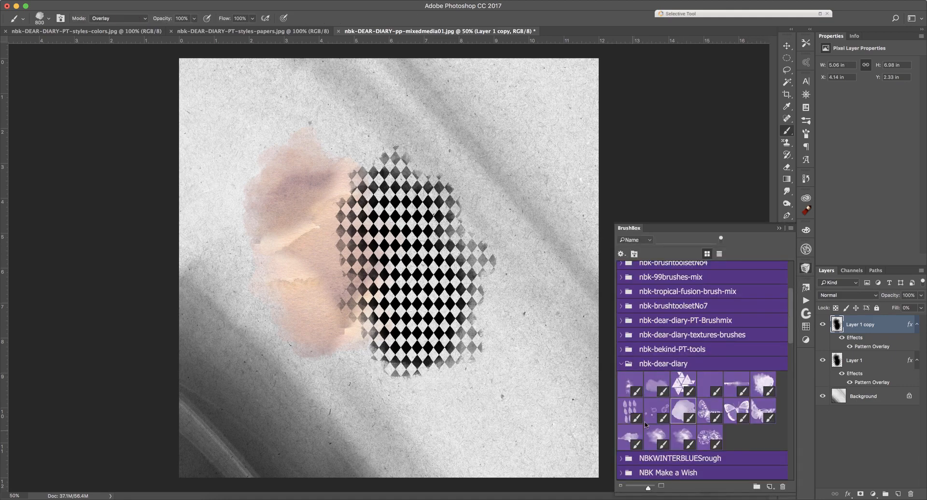
click(778, 228)
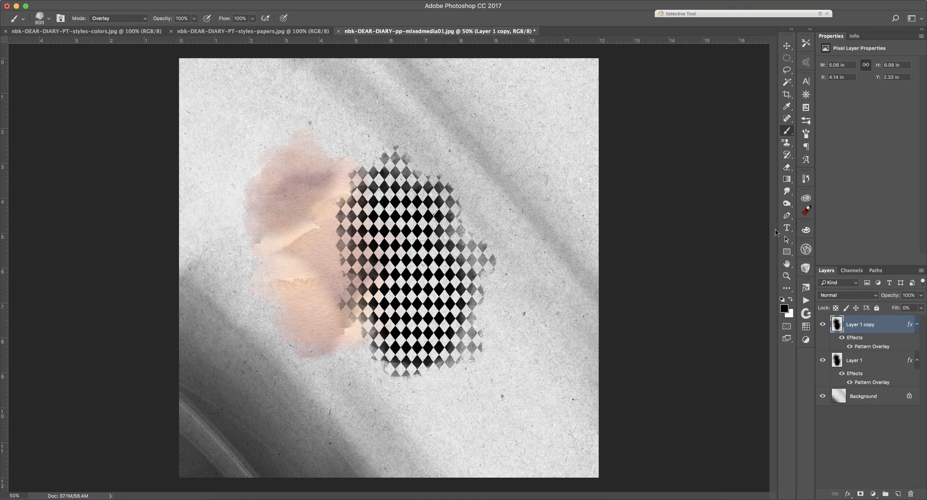
click(896, 495)
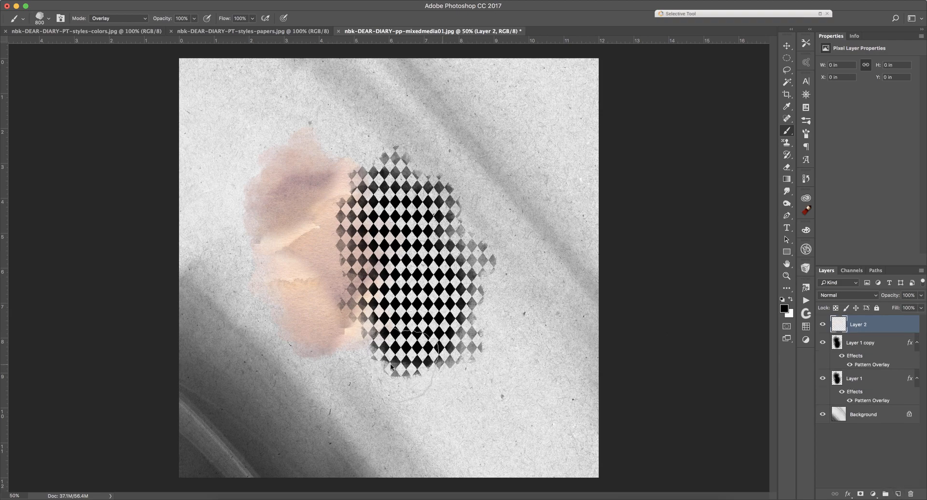
mouse_move(391, 367)
mouse_down()
mouse_move(460, 355)
mouse_move(405, 361)
mouse_move(450, 348)
mouse_move(489, 289)
mouse_move(498, 233)
mouse_up()
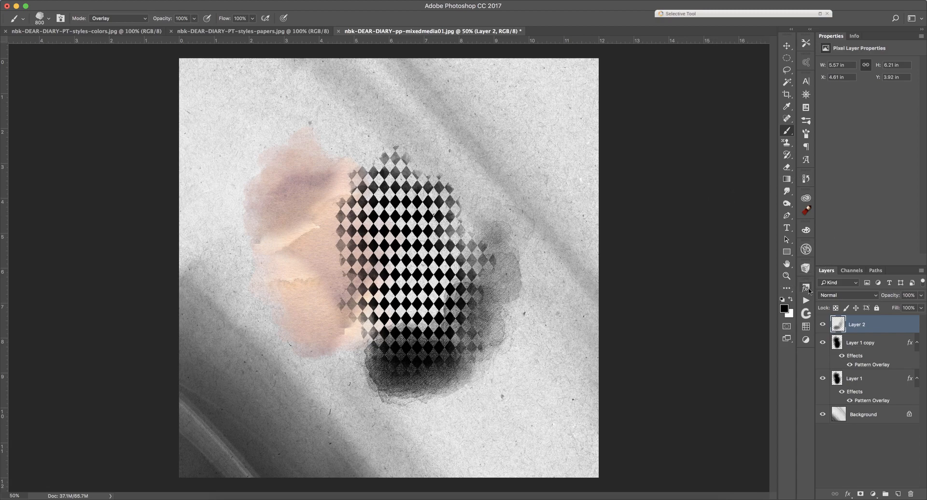
Apply the nbk-dear-diary-PT-Paper3 style to Layer 2
click(806, 288)
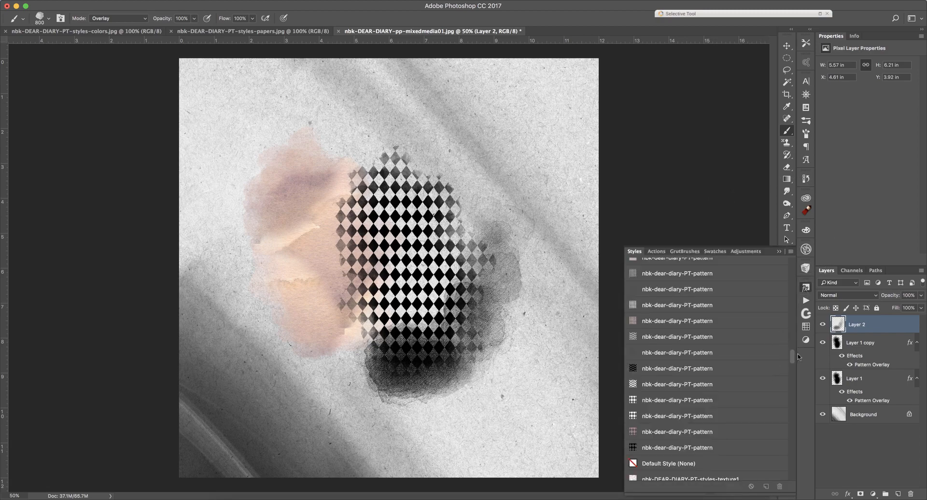
drag(791, 357, 788, 412)
scroll(788, 449, down, 10)
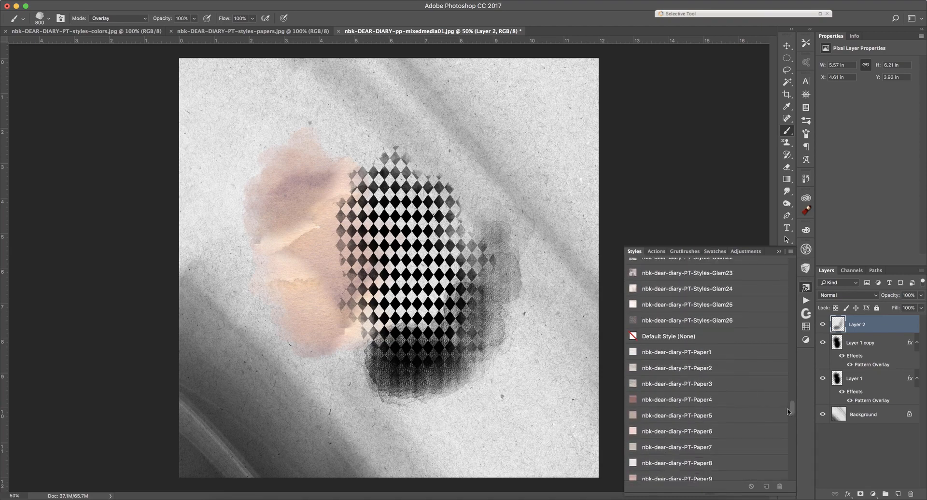
click(671, 386)
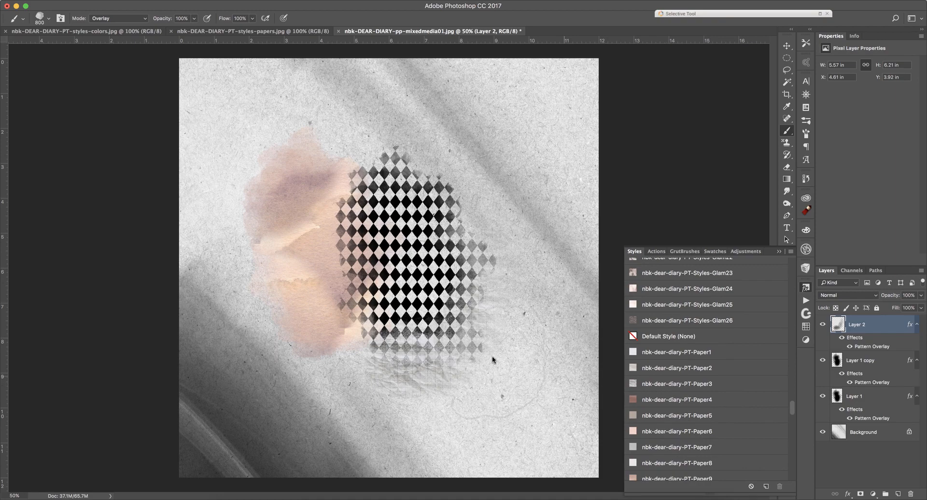
Reduce the brush to 400 px and paint more Paper3 texture on Layer 2 around the edges and across the center of the diamond patch
key(bracketleft)
key(bracketleft)
key(bracketleft)
key(bracketleft)
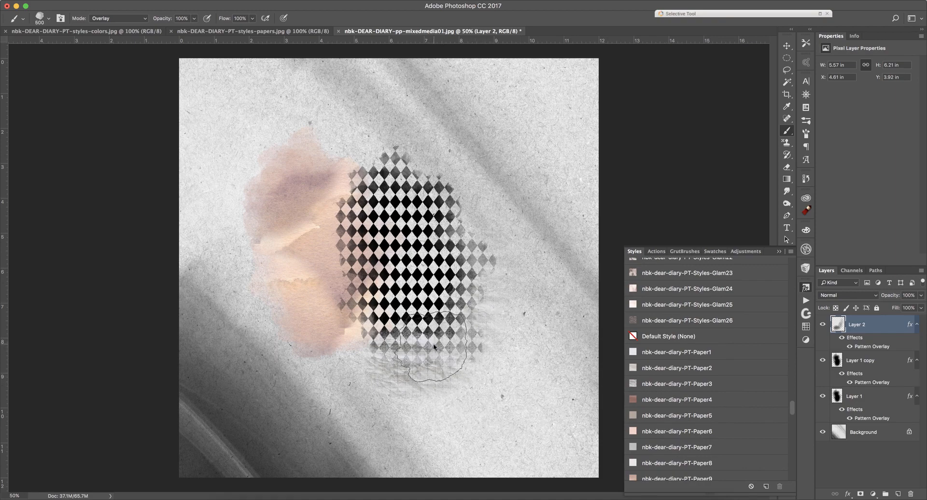
drag(378, 180, 372, 179)
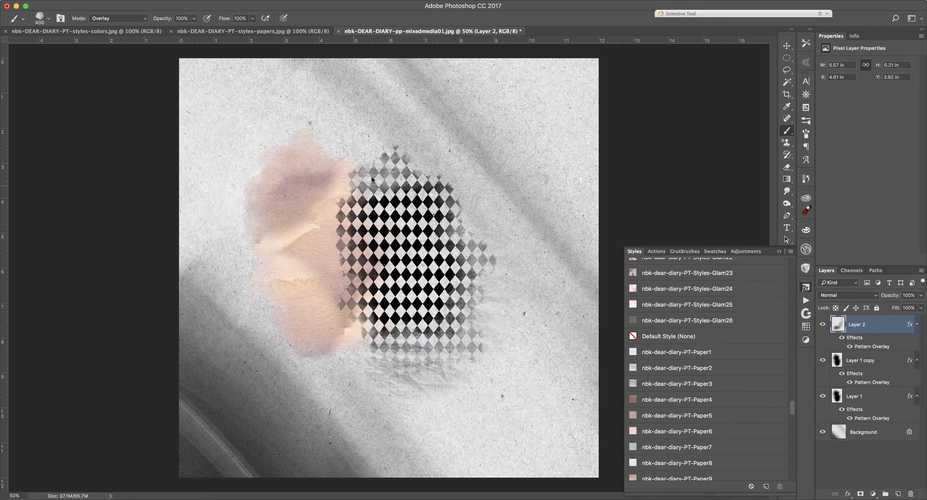
mouse_move(349, 236)
mouse_down()
mouse_move(350, 305)
mouse_move(382, 314)
mouse_up()
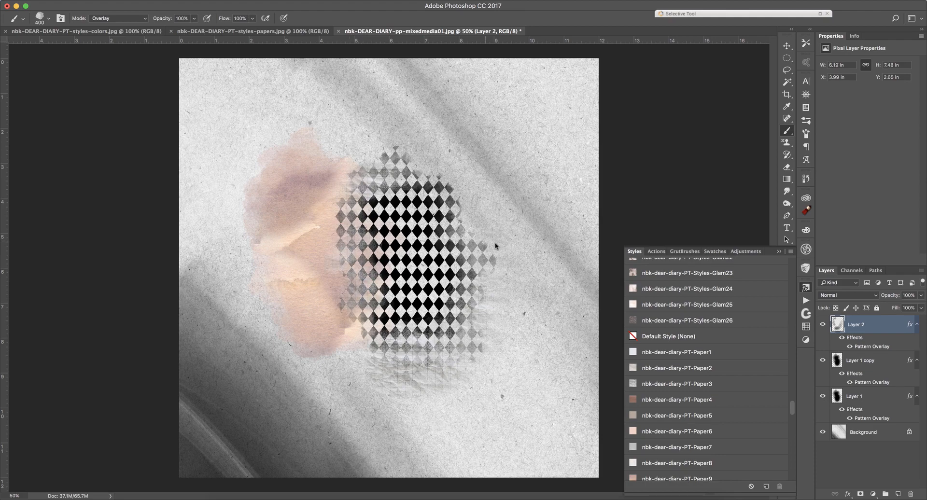
mouse_move(488, 251)
mouse_down()
mouse_move(468, 256)
mouse_move(479, 256)
mouse_move(450, 203)
mouse_move(416, 174)
mouse_move(454, 232)
mouse_move(491, 263)
mouse_move(467, 297)
mouse_move(477, 331)
mouse_move(448, 360)
mouse_up()
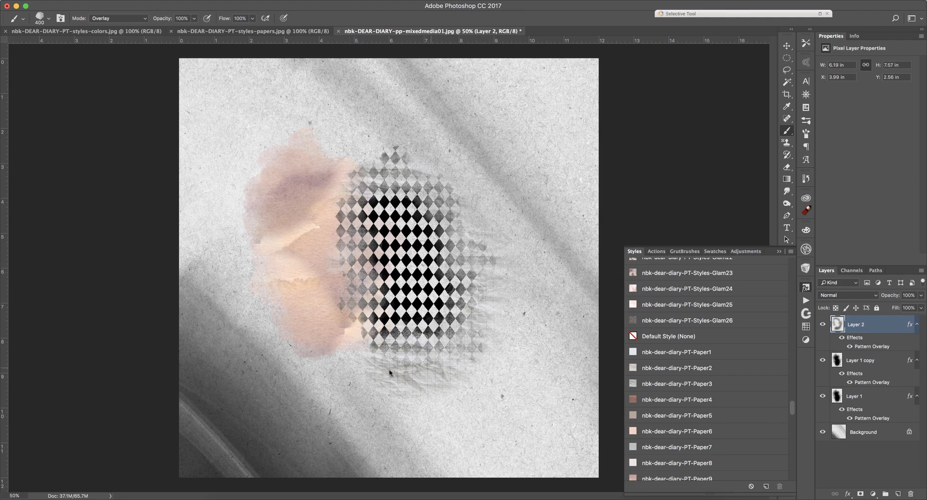
mouse_move(340, 338)
mouse_down()
mouse_move(371, 346)
mouse_move(349, 322)
mouse_up()
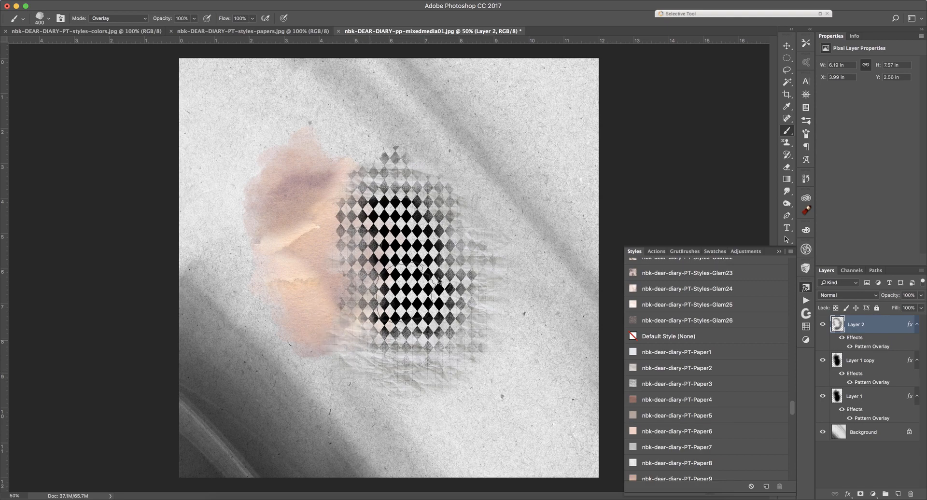
mouse_move(386, 274)
mouse_down()
mouse_move(396, 227)
mouse_move(371, 222)
mouse_move(424, 236)
mouse_move(377, 307)
mouse_move(420, 322)
mouse_up()
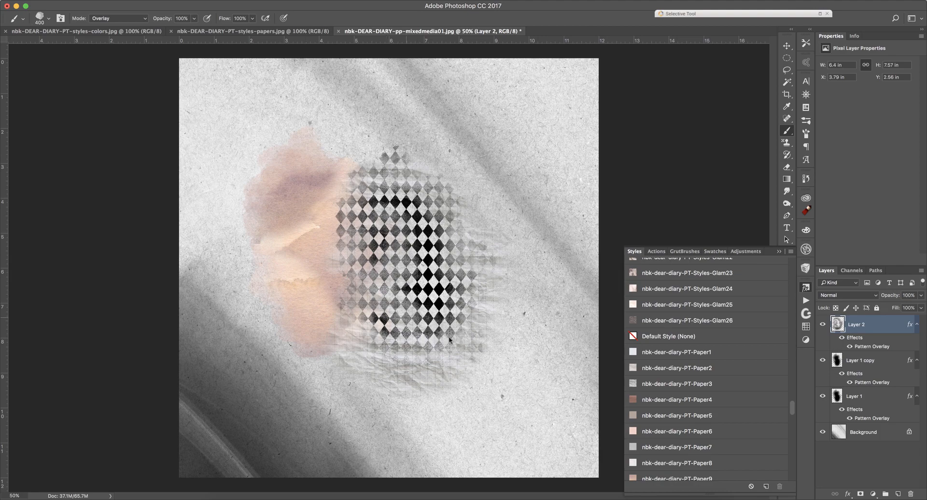
Paint a wide arched stroke about 8.61 by 4.15 in over the top of both patches on a new layer
click(806, 287)
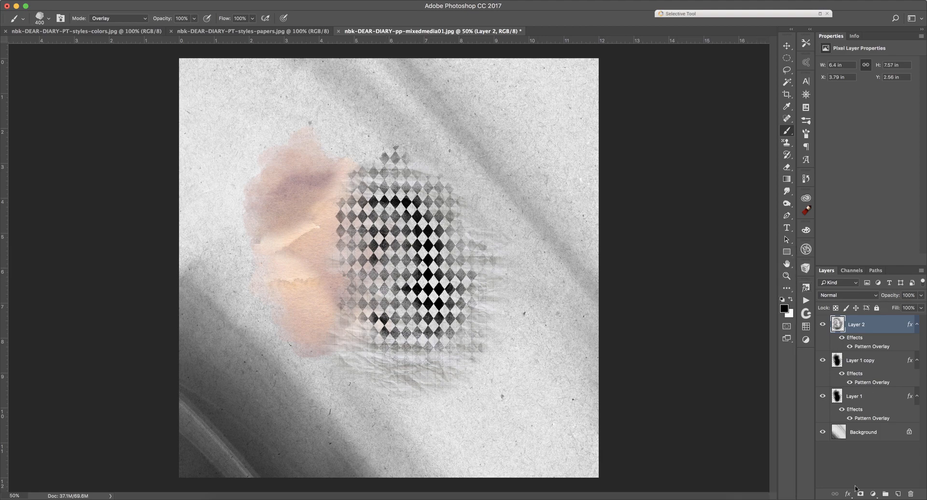
click(898, 494)
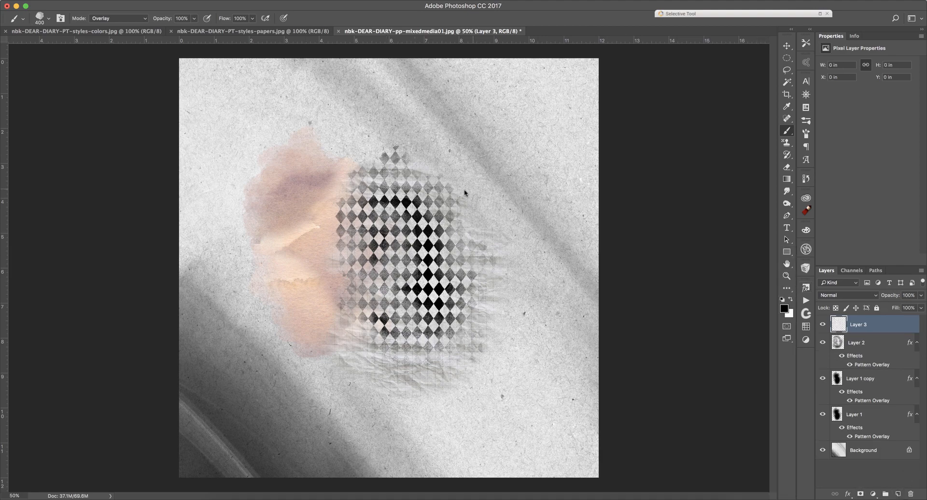
mouse_move(482, 178)
mouse_down()
mouse_move(463, 156)
mouse_move(350, 149)
mouse_move(329, 134)
mouse_move(464, 159)
mouse_move(454, 200)
mouse_move(477, 222)
mouse_move(553, 231)
mouse_up()
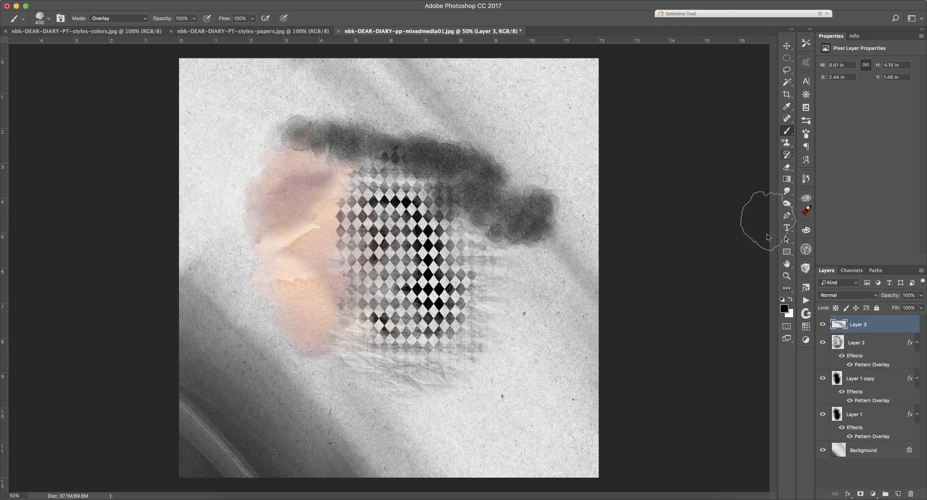
Try the nbk-dear-diary-PT-Paper7, Paper3 and Paper1 styles on Layer 3 and settle on nbk-dear-diary-PT-Paper2
click(805, 287)
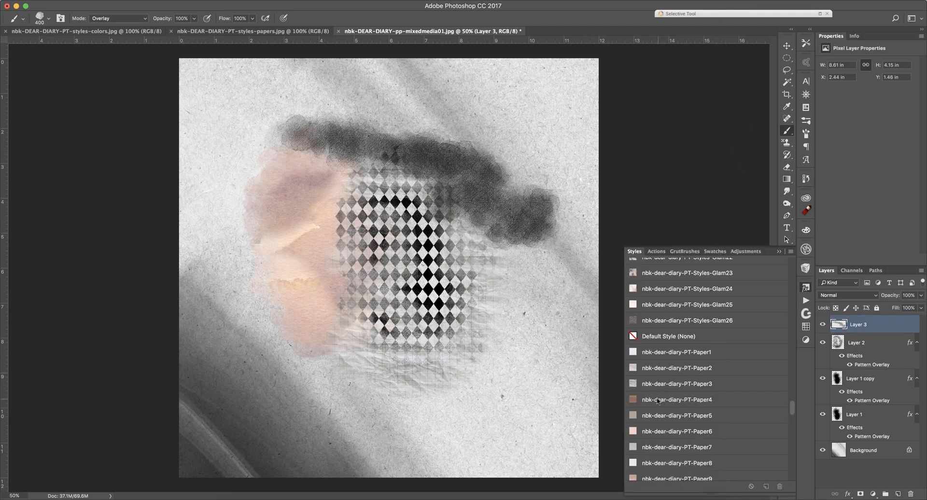
click(678, 448)
click(654, 389)
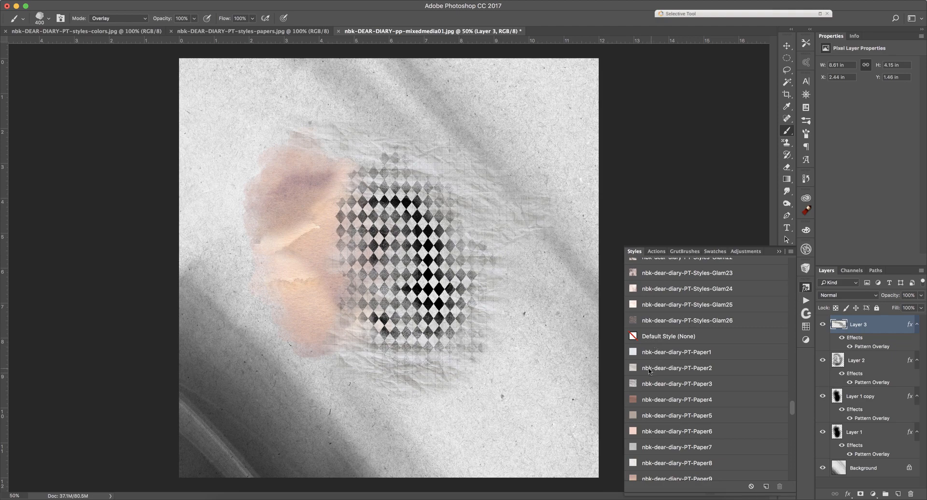
click(653, 355)
click(657, 370)
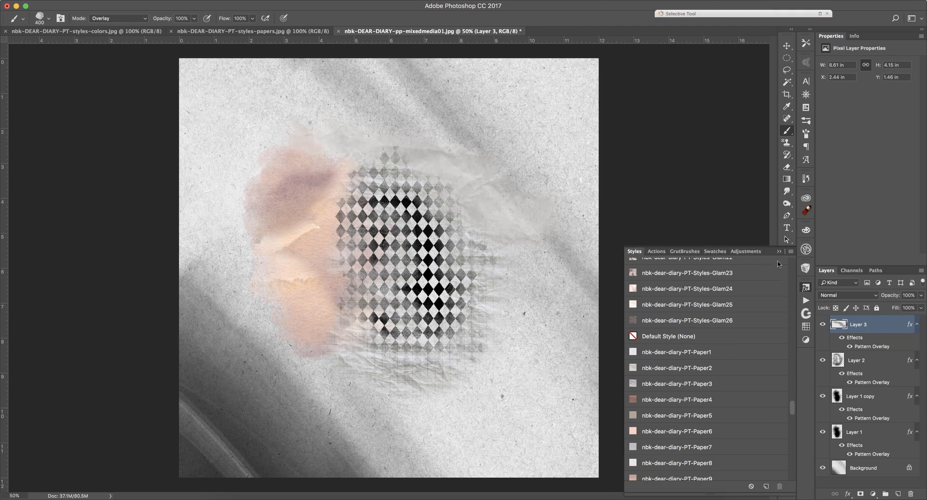
Add a new layer and paint a small patch about 2.96 by 1.93 in to the right of the diamond pattern
click(897, 493)
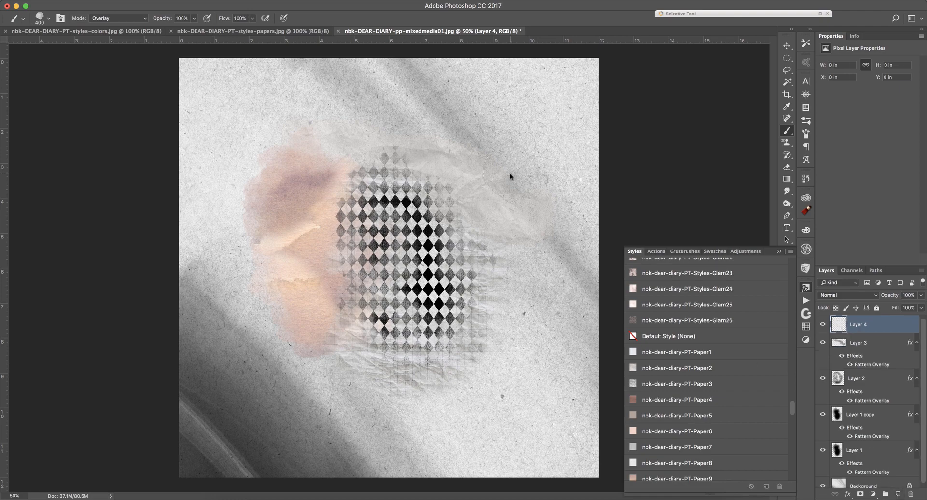
click(504, 205)
drag(530, 208, 552, 216)
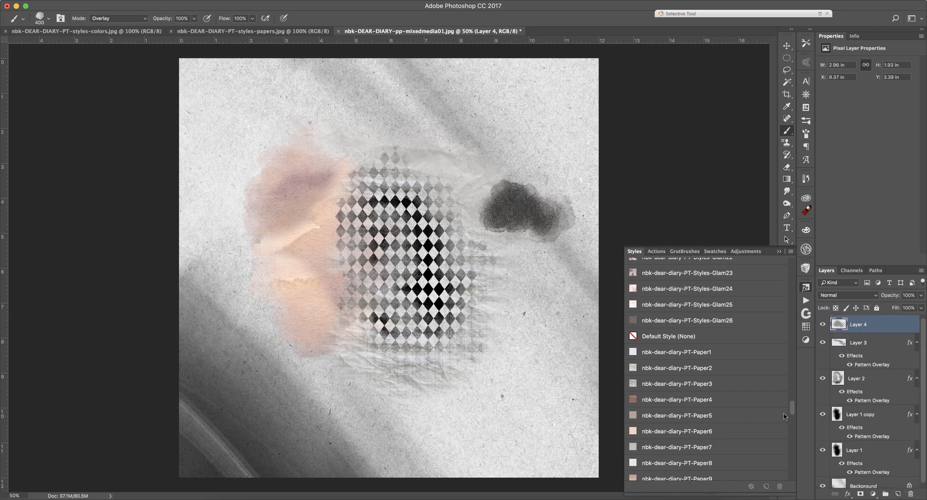
Replace a trial grey chevron style on Layer 4 with the white grid style and extend the patch to about 4.19 by 5.64 in
drag(793, 411, 797, 362)
click(699, 306)
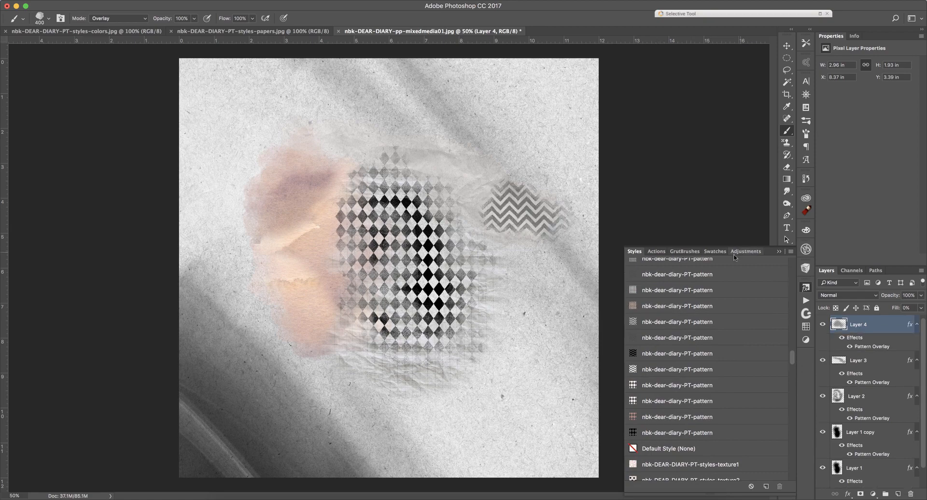
click(665, 289)
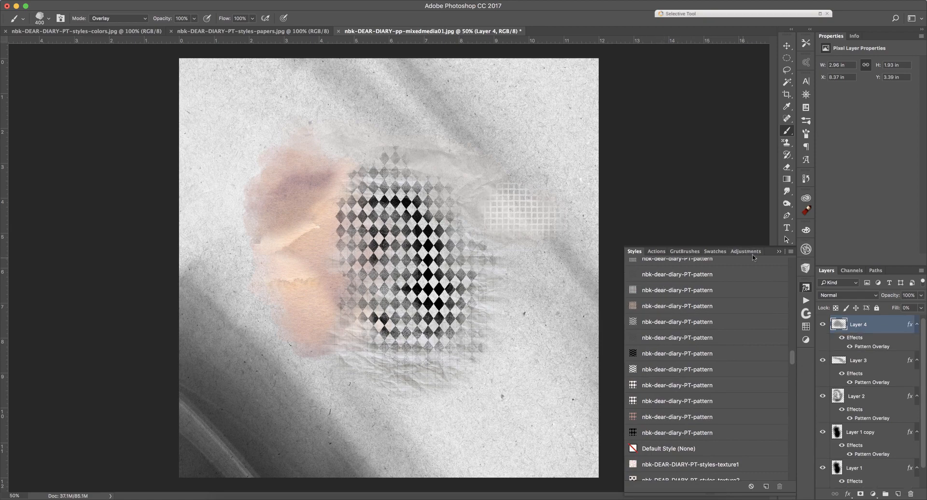
click(779, 251)
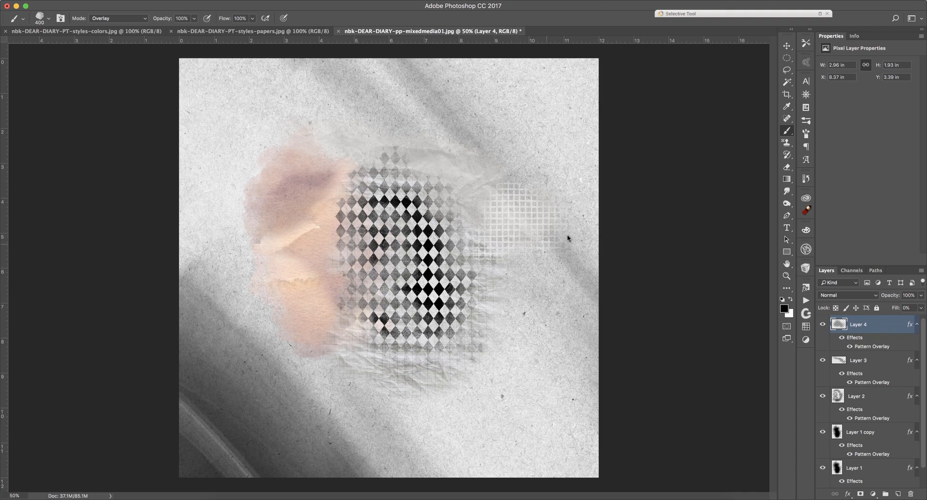
mouse_move(568, 238)
mouse_down()
mouse_move(549, 192)
mouse_move(574, 152)
mouse_move(590, 149)
mouse_move(565, 184)
mouse_move(582, 210)
mouse_move(557, 273)
mouse_move(479, 272)
mouse_move(565, 290)
mouse_move(564, 262)
mouse_up()
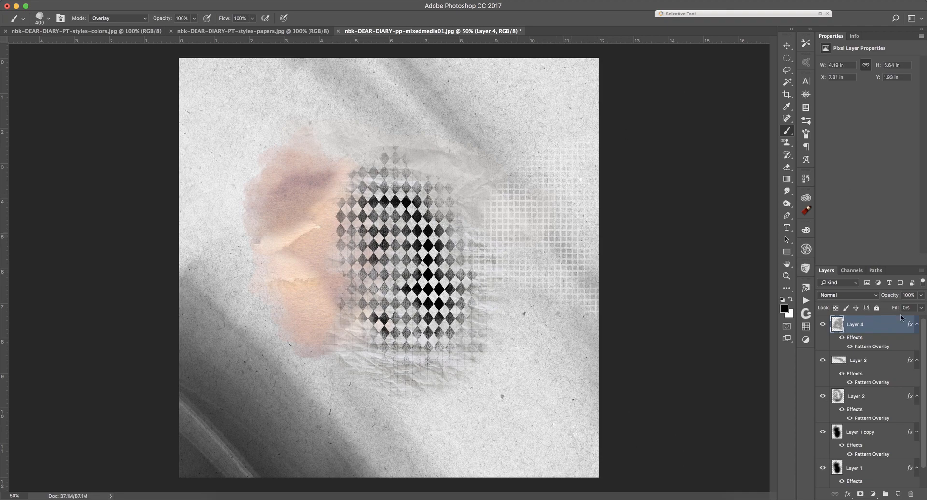
Duplicate Layer 3 and move the copy down and right to about X 4.21 in, Y 4.1 in
click(863, 363)
key(super+j)
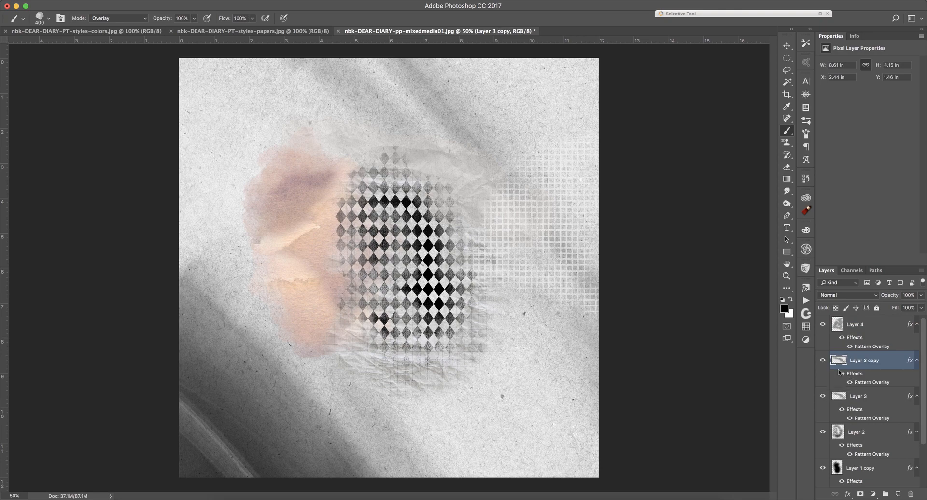
click(787, 46)
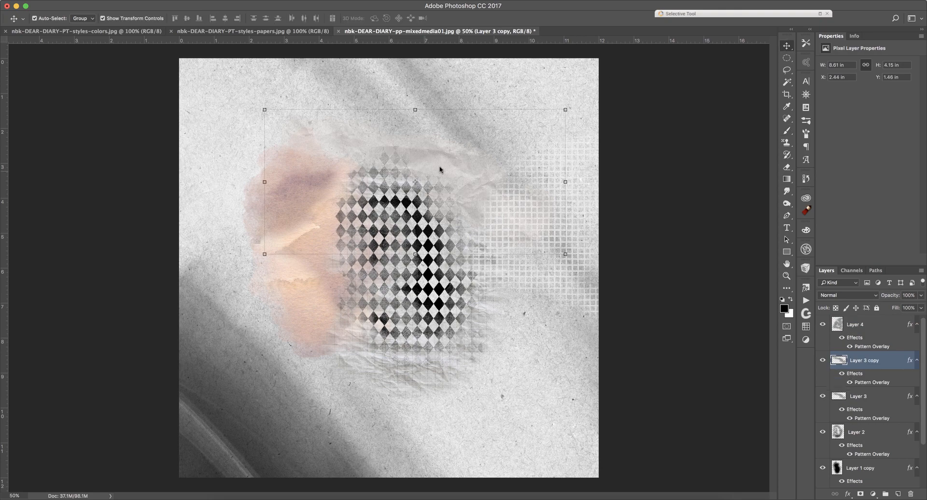
drag(464, 171, 535, 281)
drag(567, 316, 556, 293)
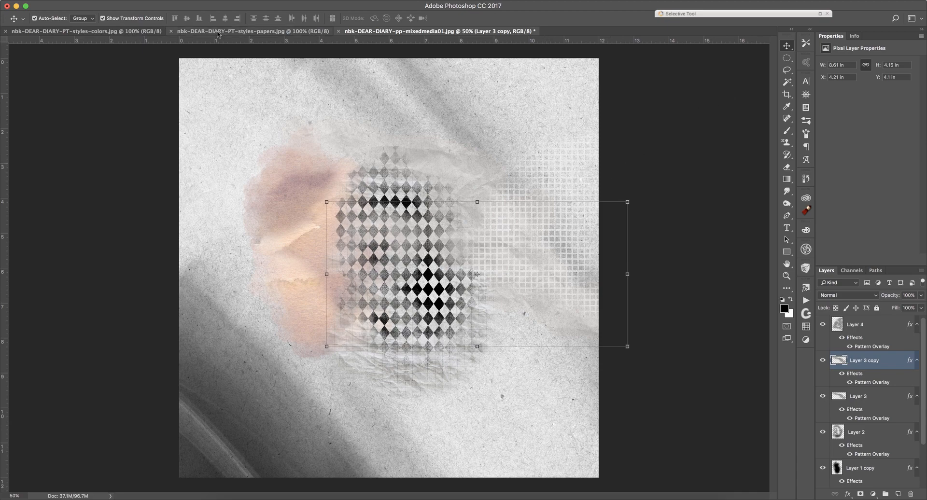
Review the Dear Diary paper styles preview and the color and pattern styles preview
click(217, 32)
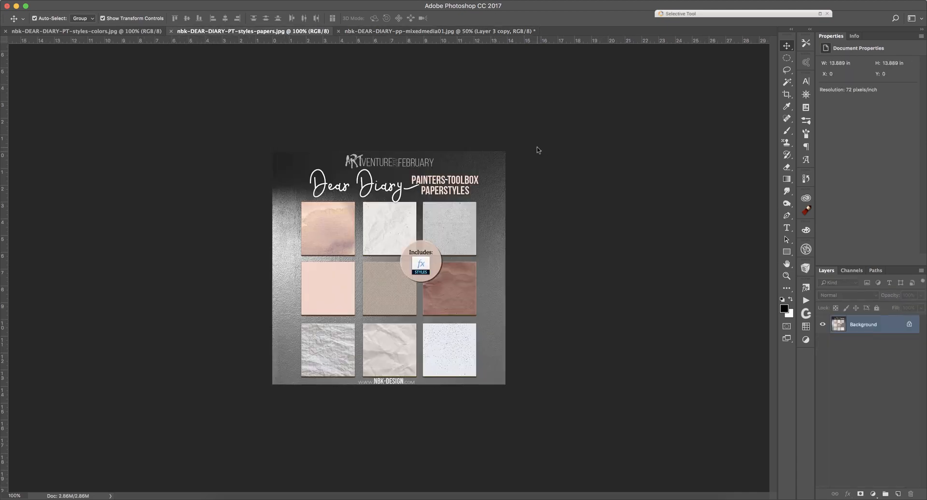
click(135, 32)
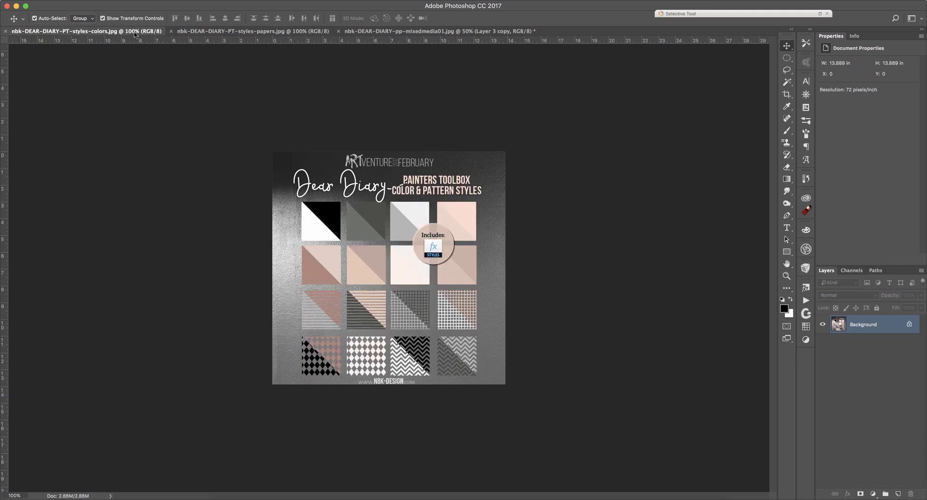